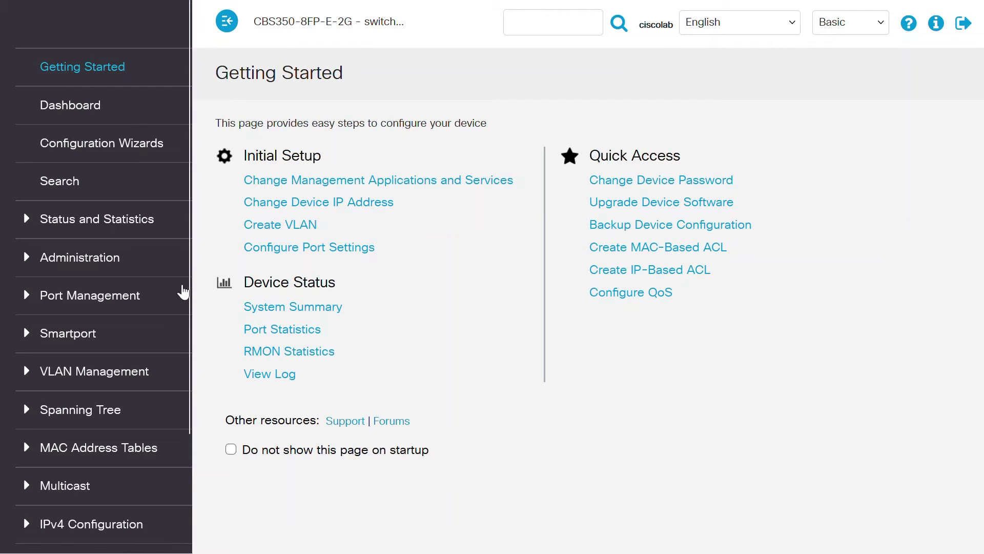
Open the first switch's LAG Management page, try IP/MAC load balancing, then restore MAC Address.
left_click(113, 299)
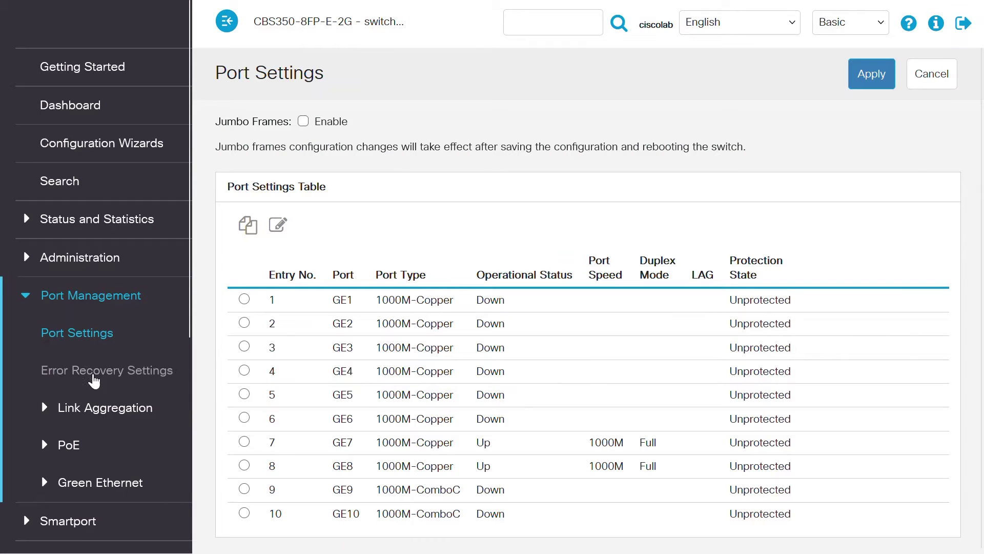
left_click(96, 410)
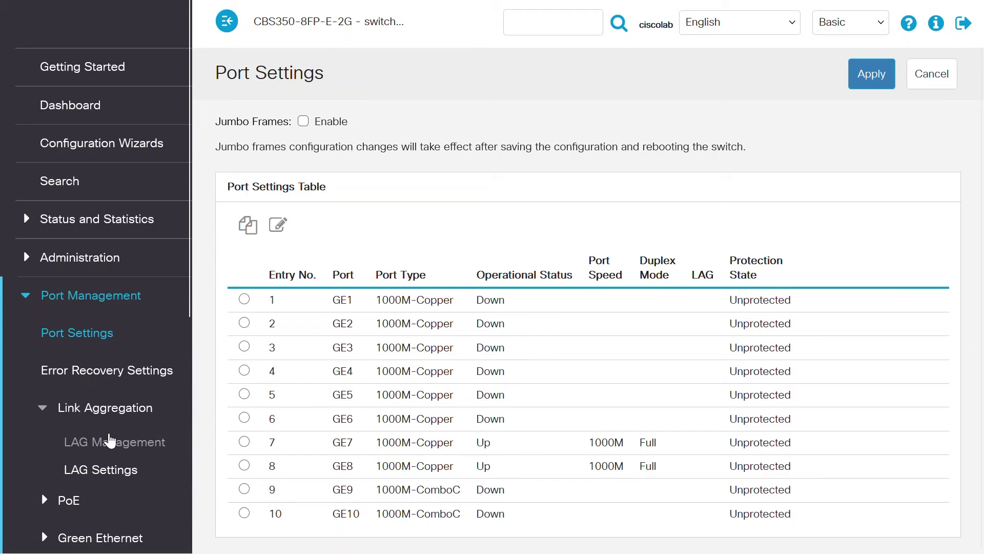
left_click(114, 445)
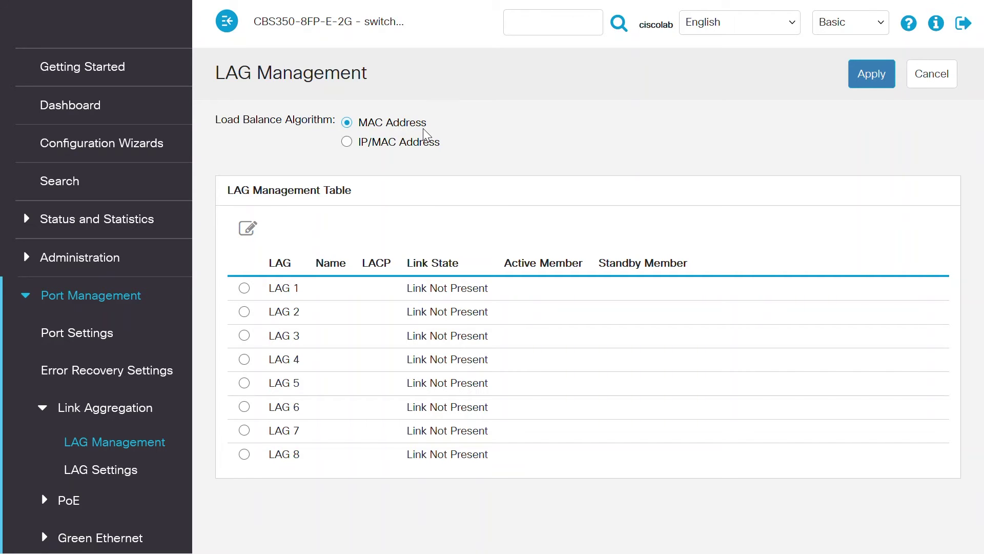
left_click(346, 142)
left_click(346, 122)
Name LAG 1 'StaticLAG' on the 8-port switch, add GE1 and GE2 as members, and apply.
left_click(245, 288)
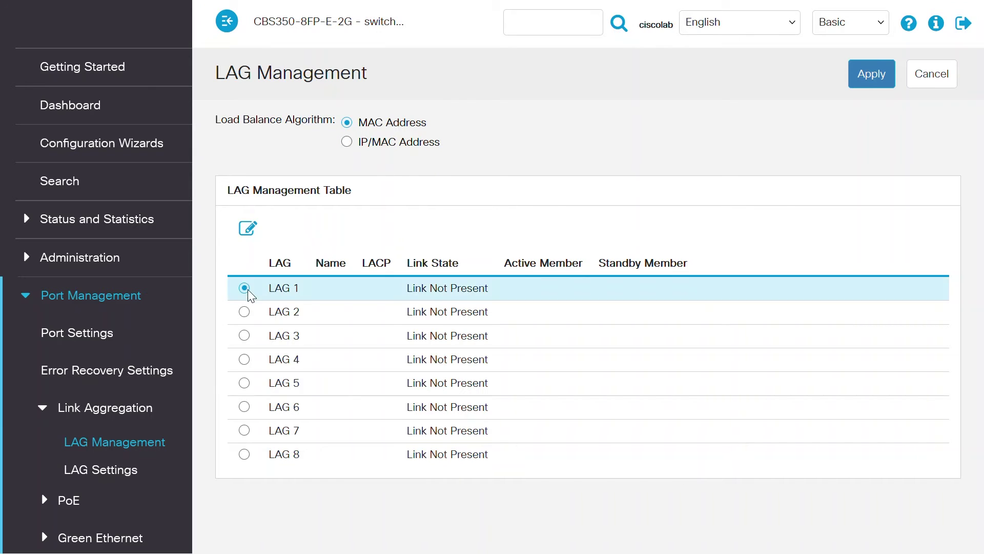
left_click(248, 228)
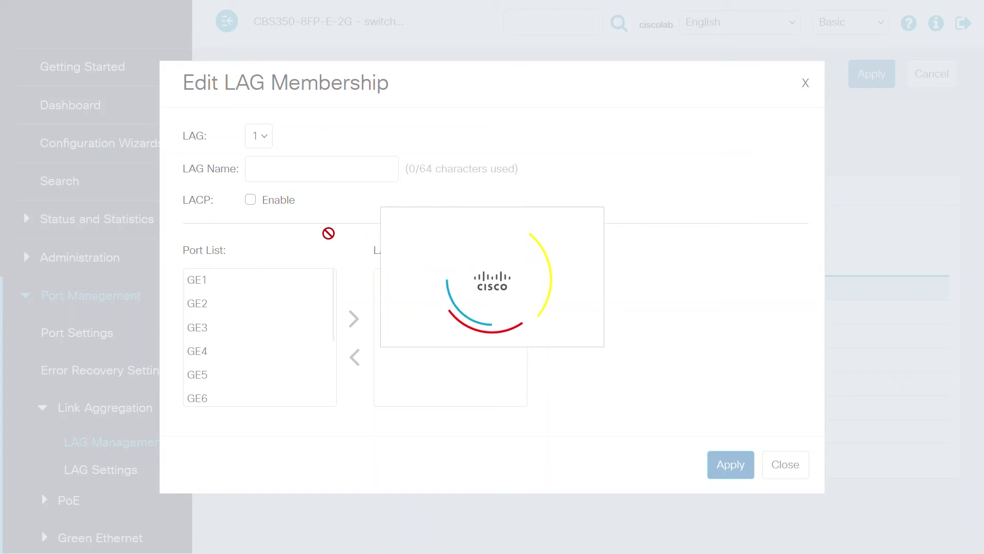
left_click(313, 169)
type("StaticLAG")
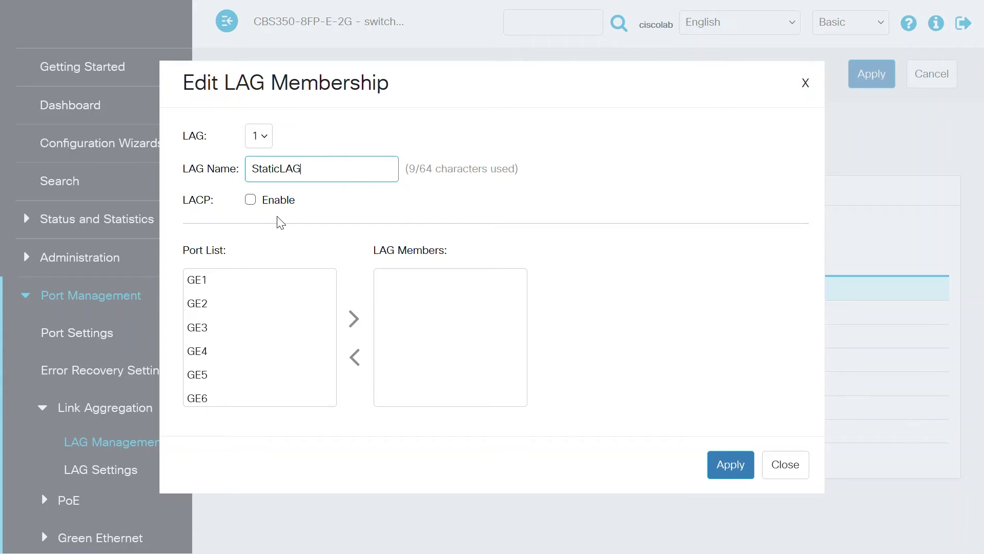
left_click(197, 280)
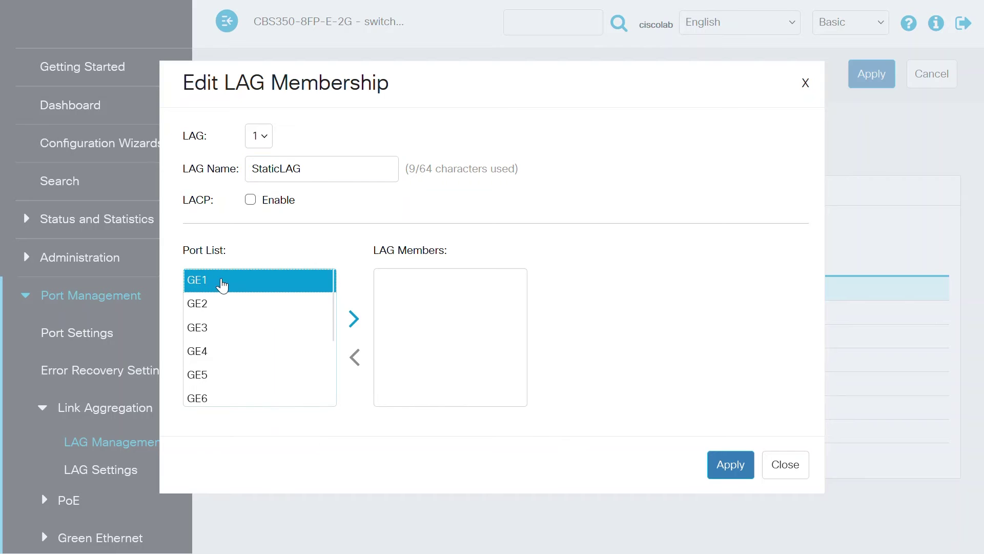
left_click(354, 318)
left_click(215, 284)
left_click(353, 323)
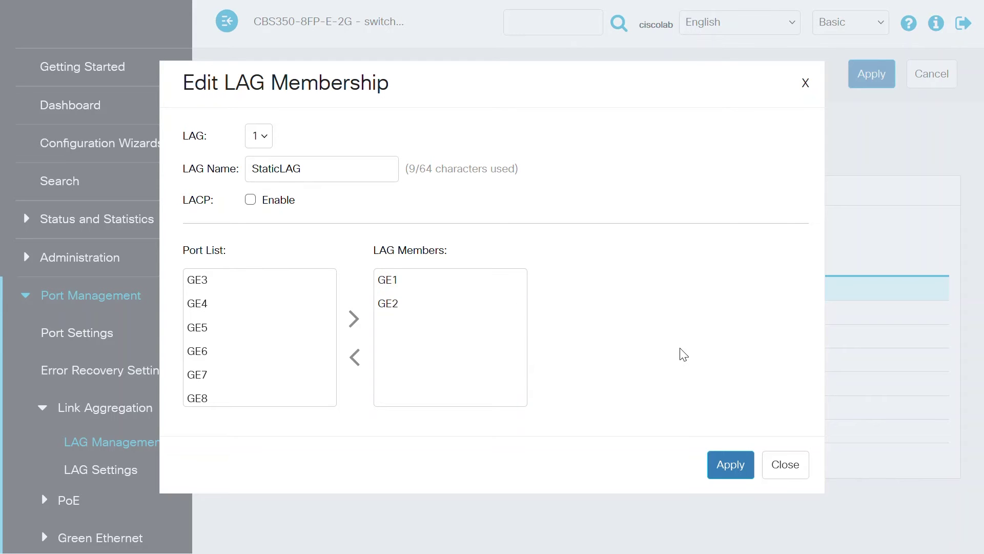
left_click(725, 465)
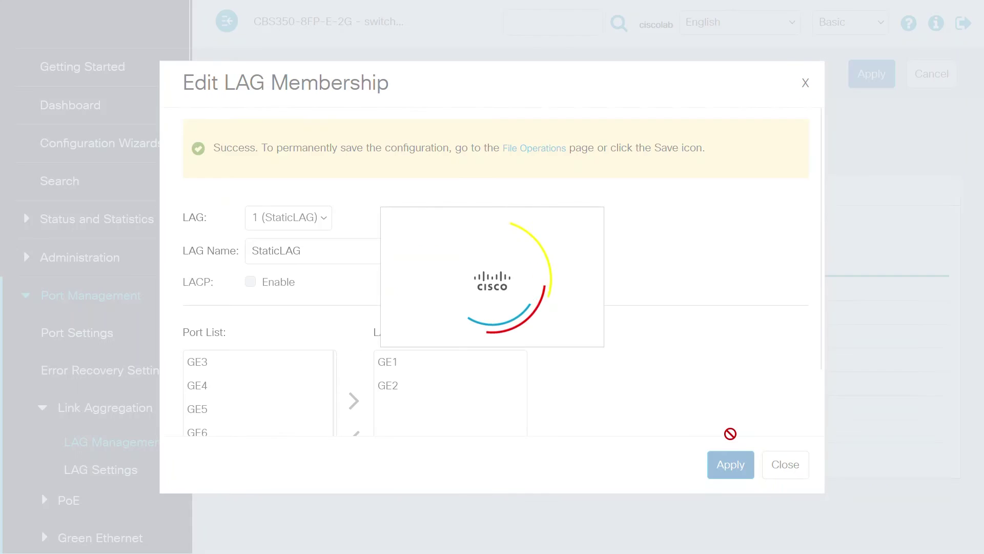
left_click(789, 467)
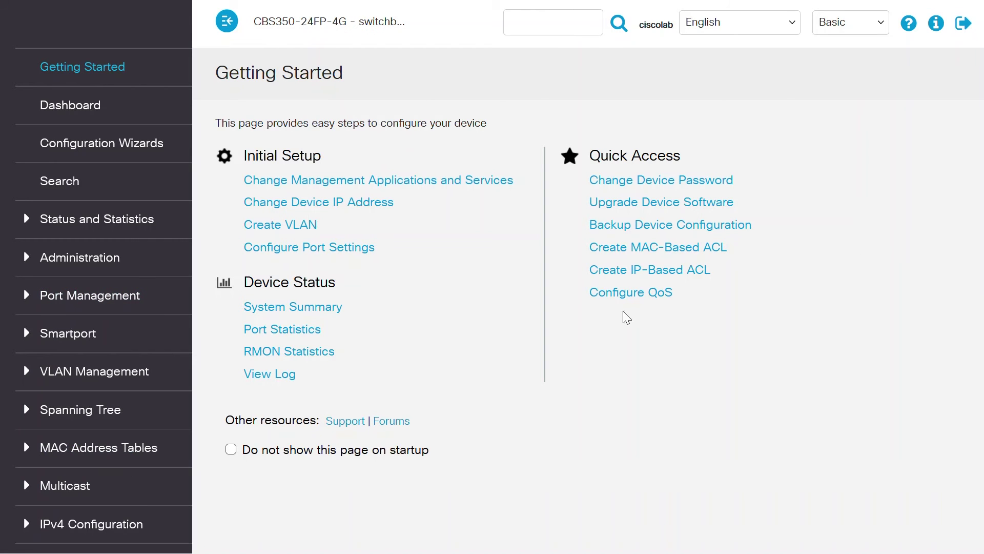
Open the LAG Management page on the 24-port switch.
left_click(107, 303)
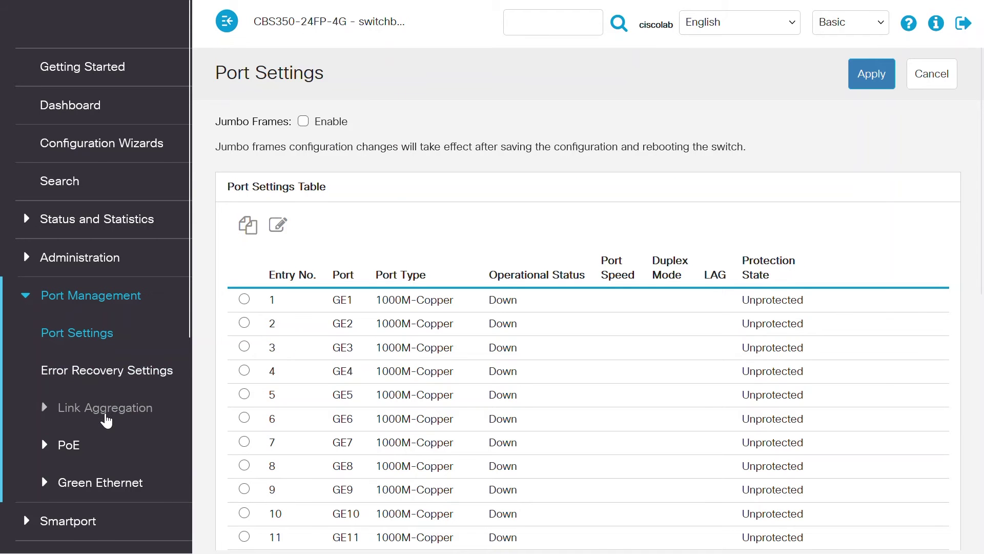
left_click(106, 418)
left_click(106, 440)
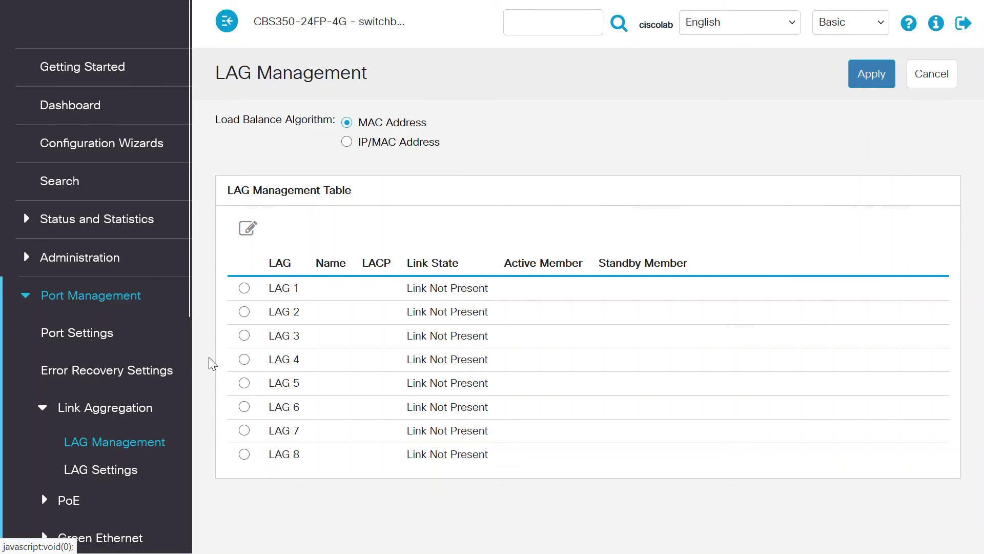
Make LAG 1 'StaticLAG' with members GE1 and GE2, then apply the change.
left_click(245, 289)
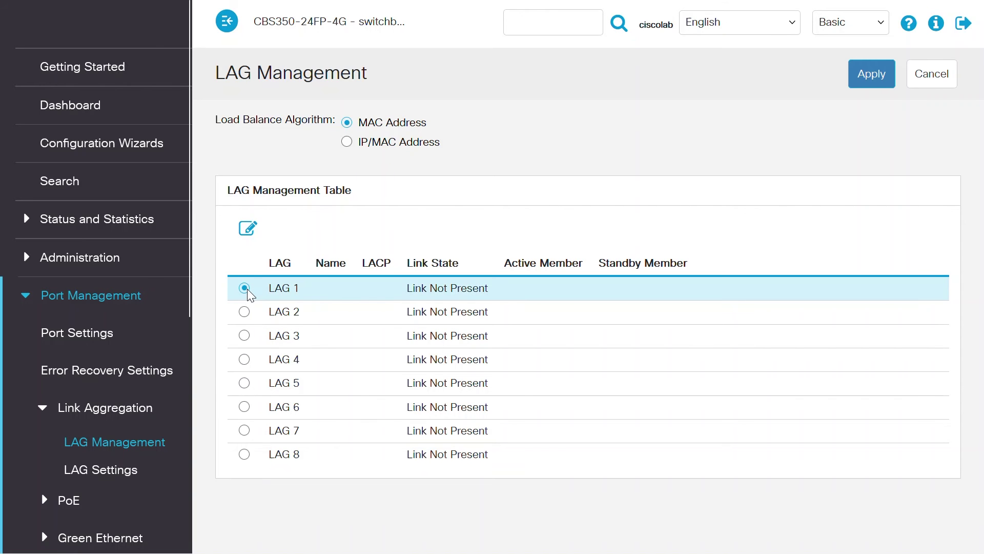
left_click(248, 227)
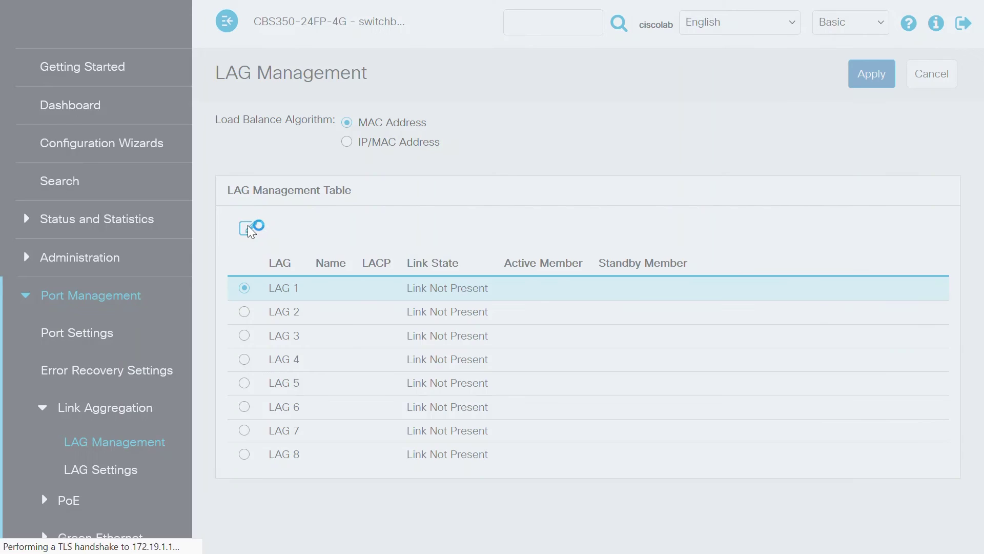
left_click(315, 164)
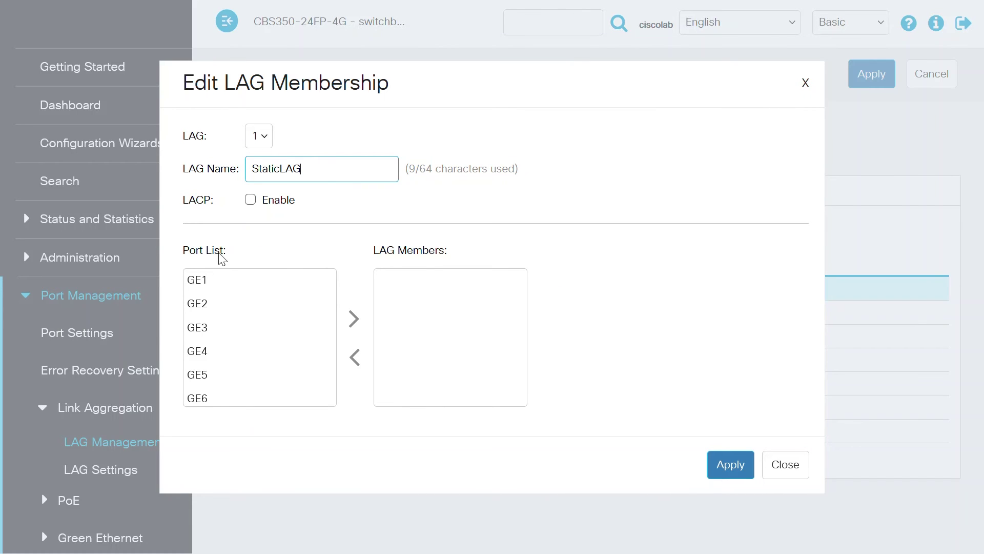
left_click(200, 281)
left_click(352, 319)
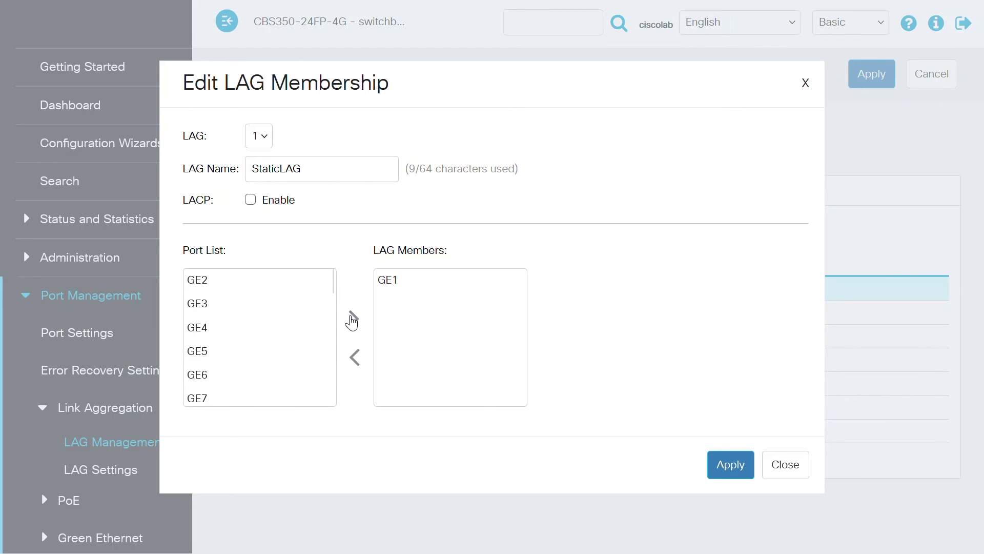
left_click(192, 281)
left_click(353, 318)
left_click(725, 465)
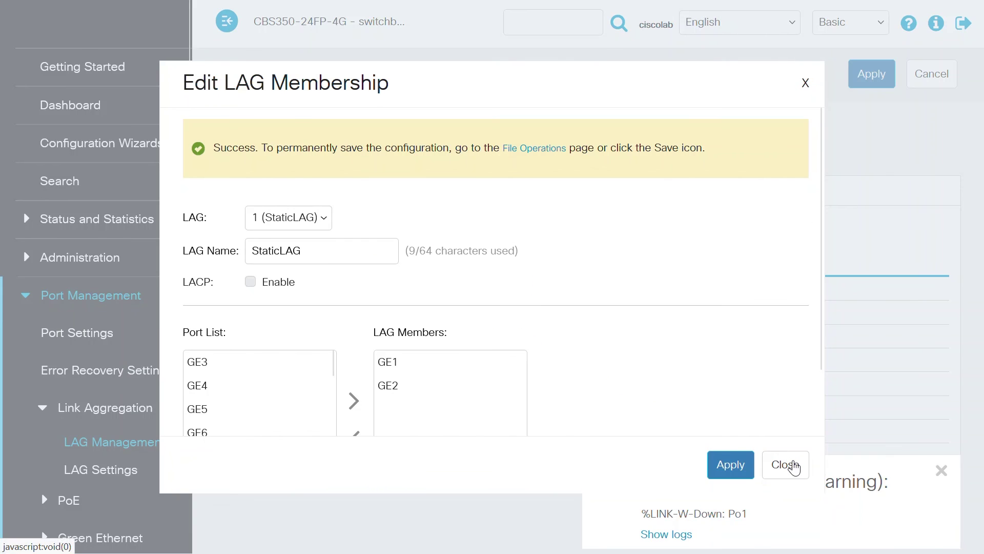
left_click(785, 465)
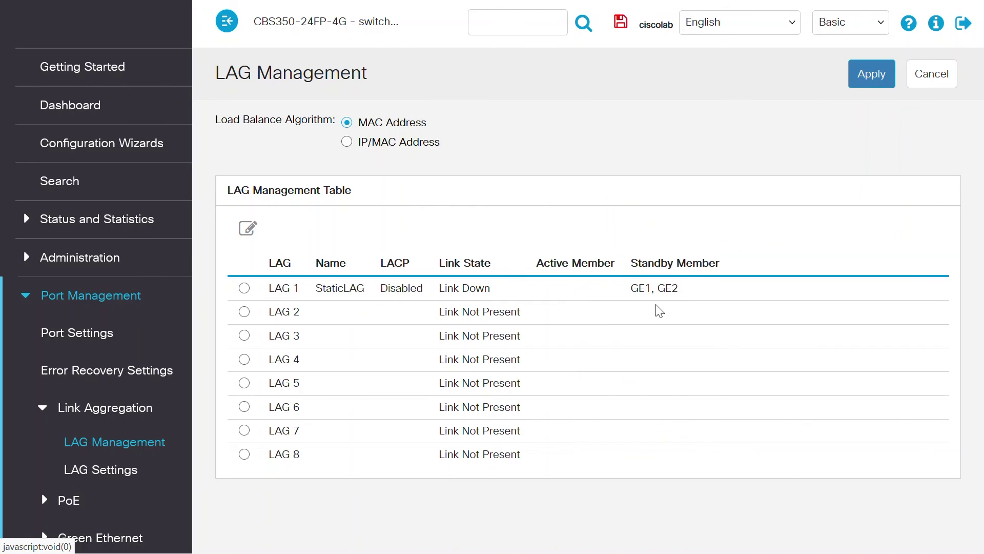
Refresh the LAG table to see LAG 1 StaticLAG Link Down with GE1 and GE2 on standby.
left_click(143, 445)
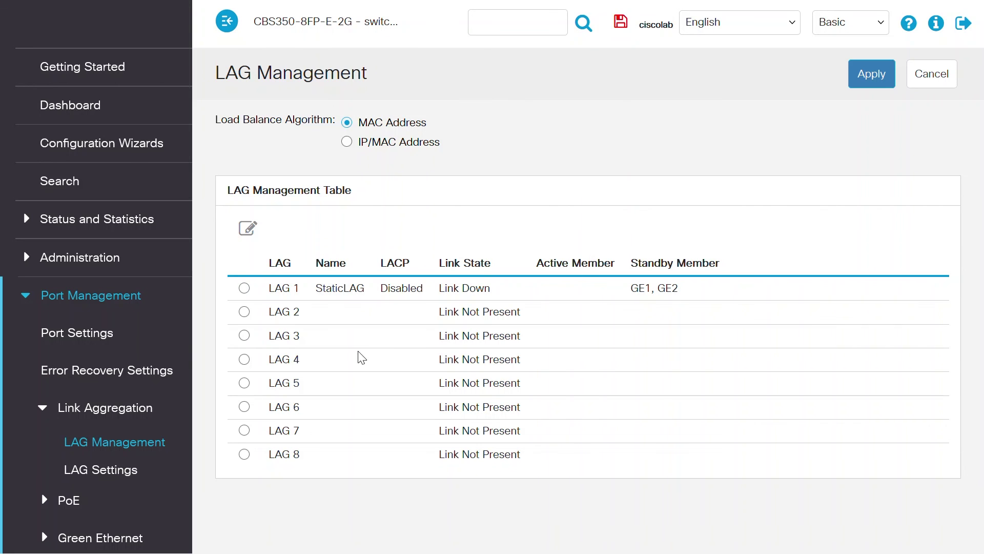
Confirm LAG 1 is Link Up with GE1 and GE2 active, then save both switches' configurations.
left_click(128, 442)
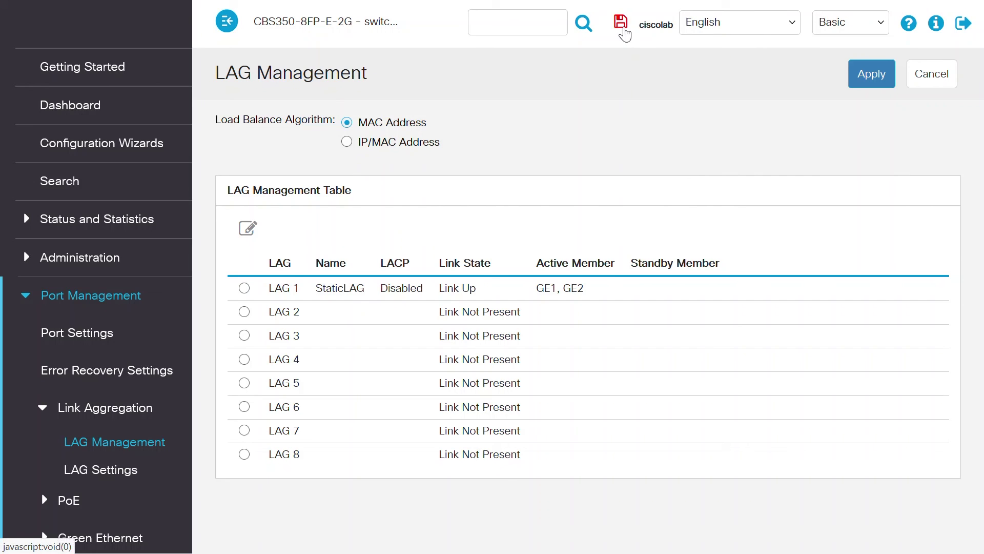
left_click(623, 26)
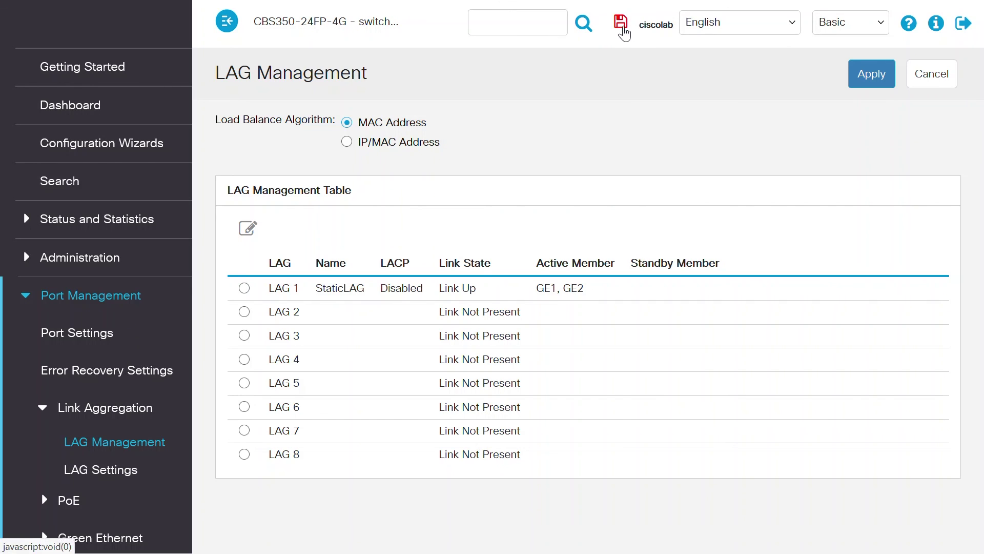
left_click(622, 25)
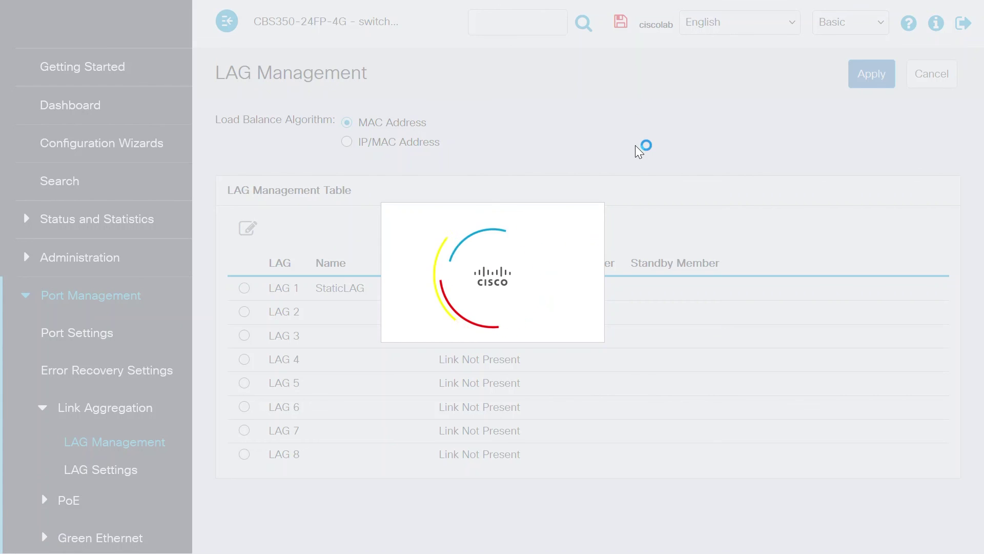